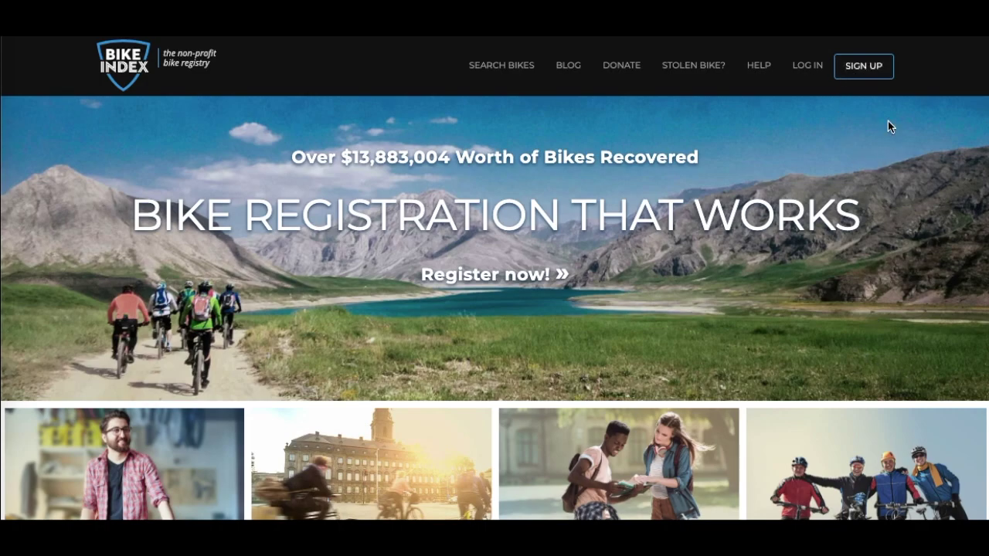
- Sign up for a Bike Index account with email, name and password, agreeing to the terms
{"action": "left_click", "coordinate": [875, 71]}
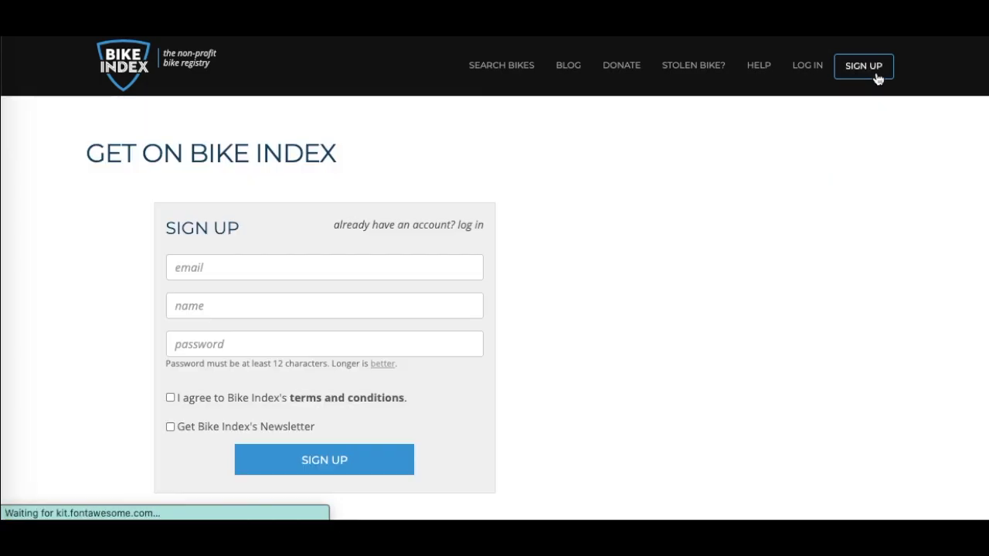
{"action": "left_click", "coordinate": [246, 265]}
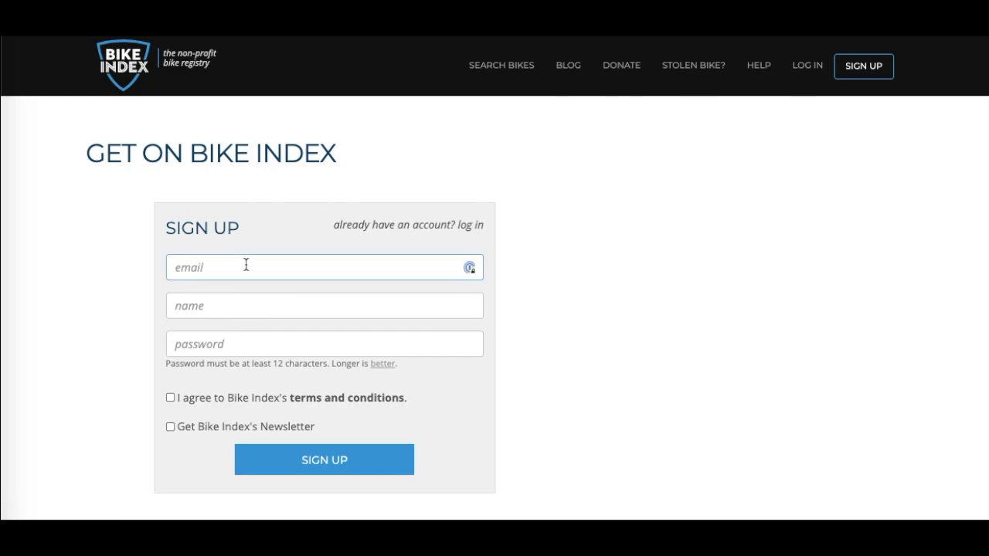
{"action": "key", "text": "Tab"}
{"action": "type", "text": "L"}
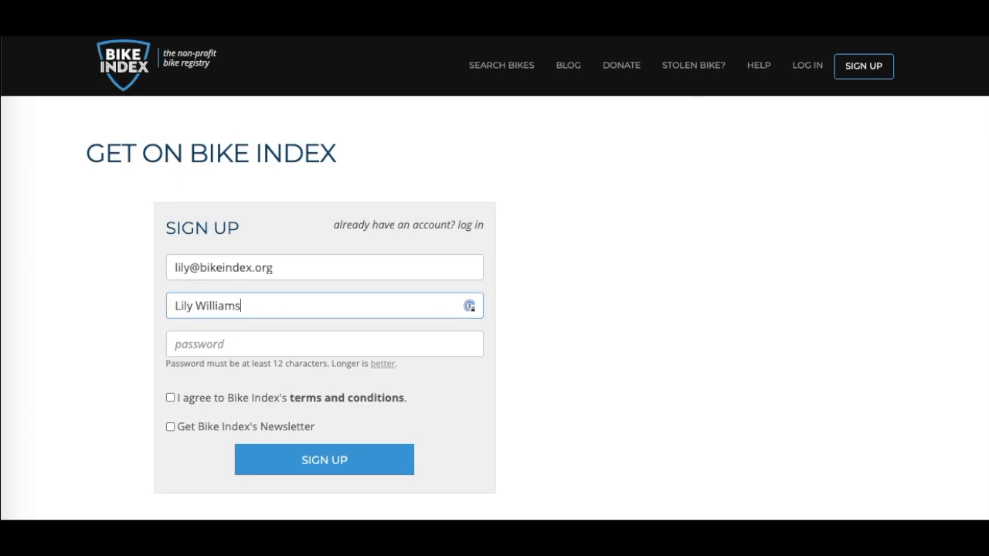
{"action": "key", "text": "Tab"}
{"action": "type", "text": "•••••"}
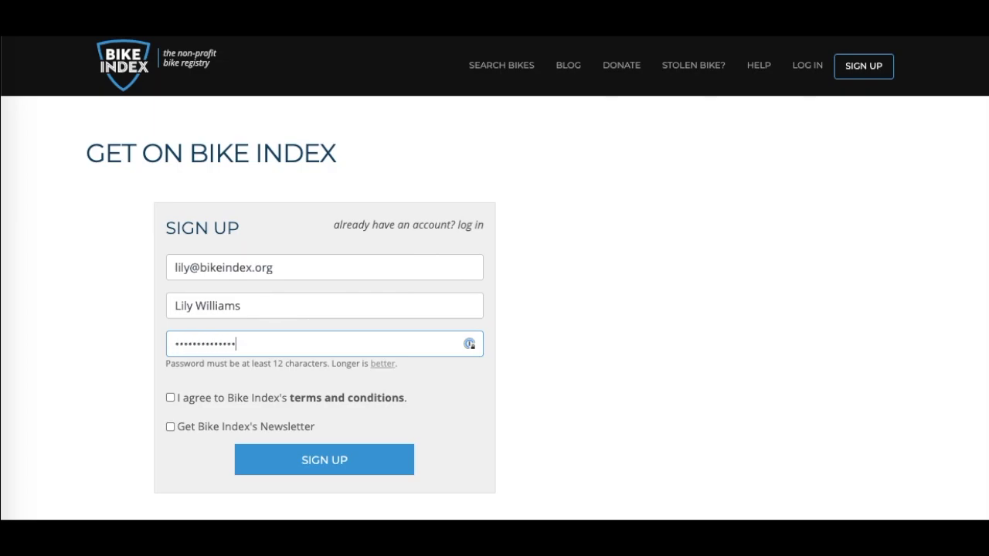
{"action": "left_click", "coordinate": [170, 397]}
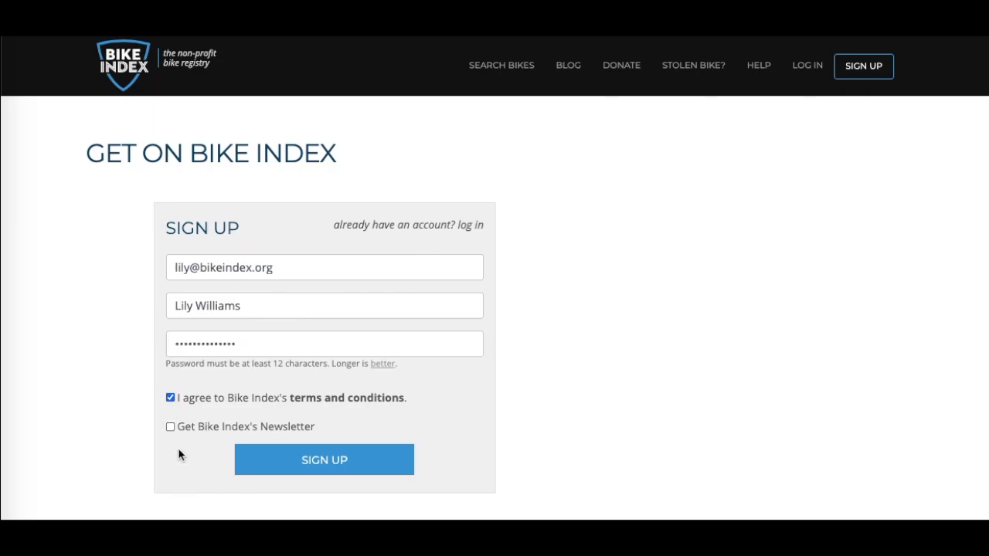
{"action": "left_click", "coordinate": [353, 462]}
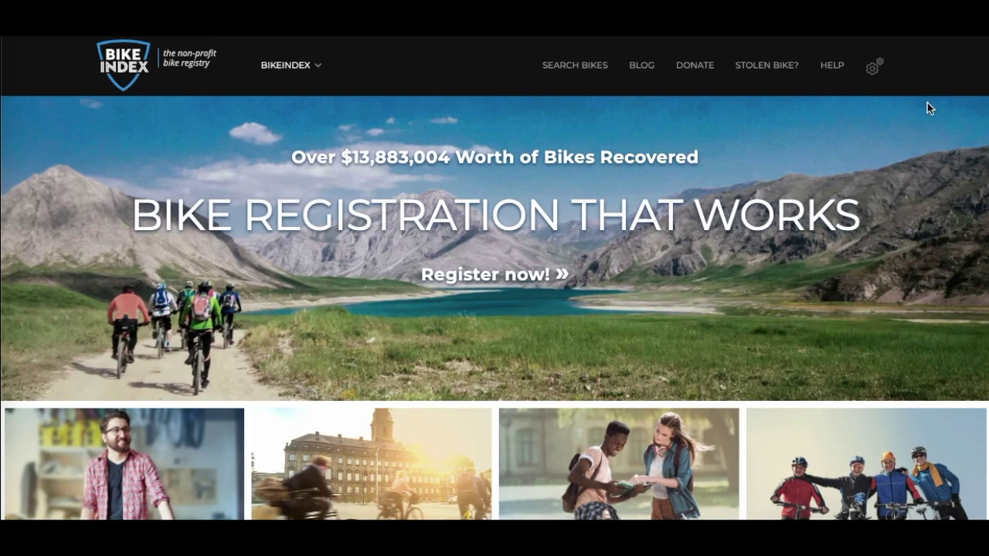
- From the gear menu, choose Register a new bike, Add your own bike, and continue to details
{"action": "left_click", "coordinate": [873, 67]}
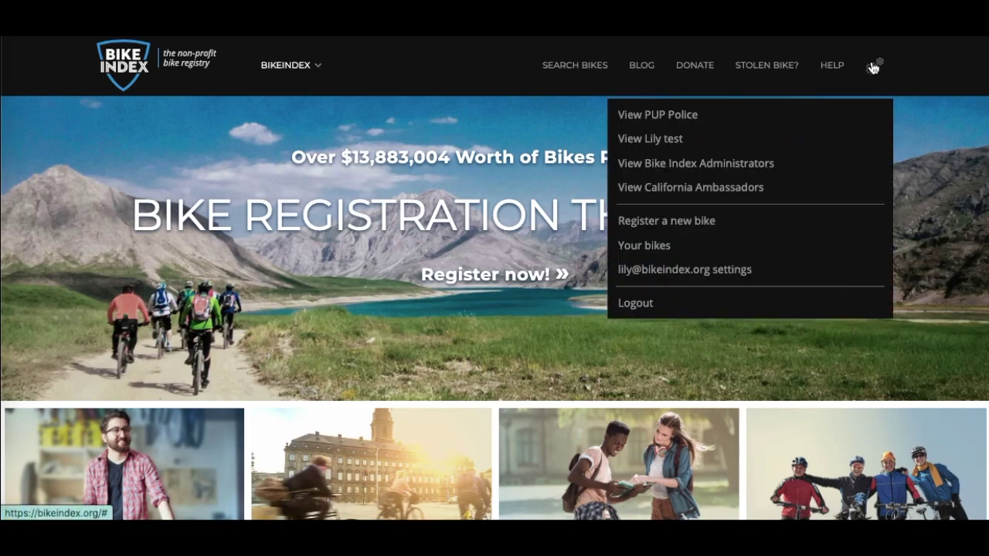
{"action": "left_click", "coordinate": [658, 222]}
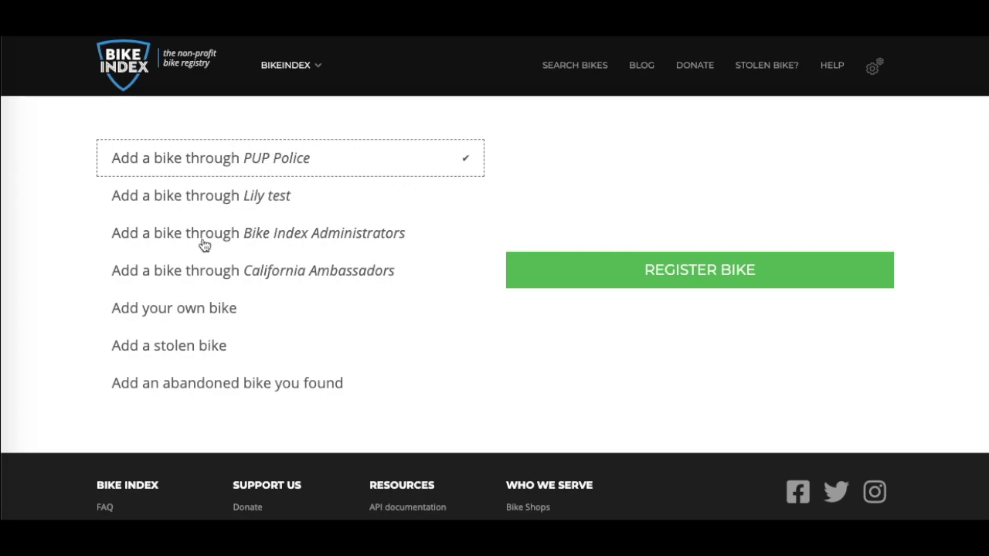
{"action": "left_click", "coordinate": [224, 317]}
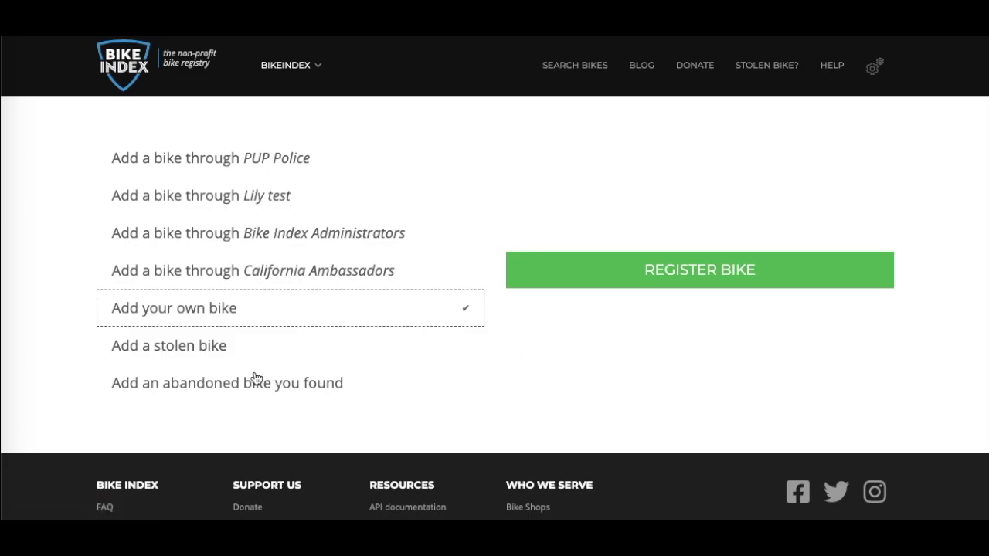
{"action": "left_click", "coordinate": [777, 267]}
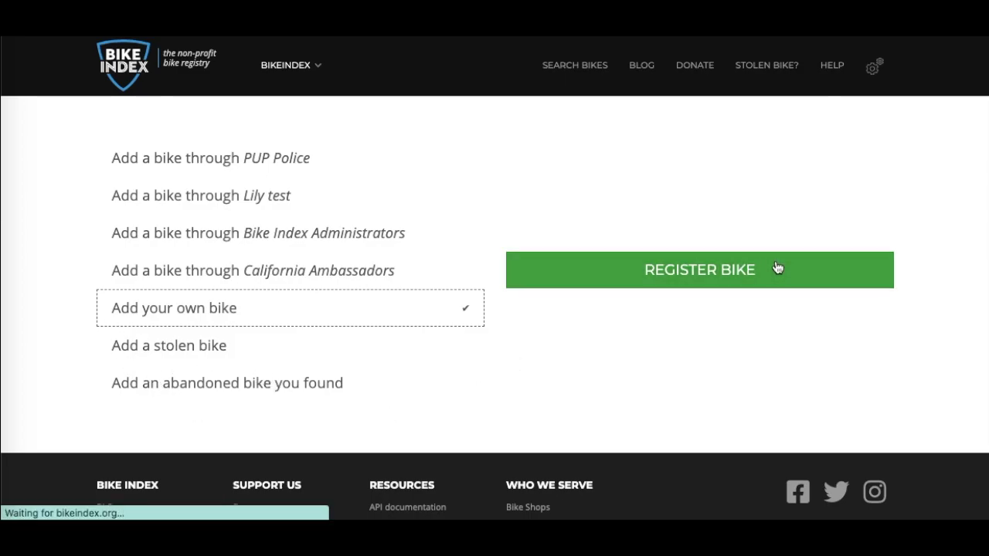
{"action": "scroll", "coordinate": [491, 399], "scroll_direction": "down", "scroll_amount": 1}
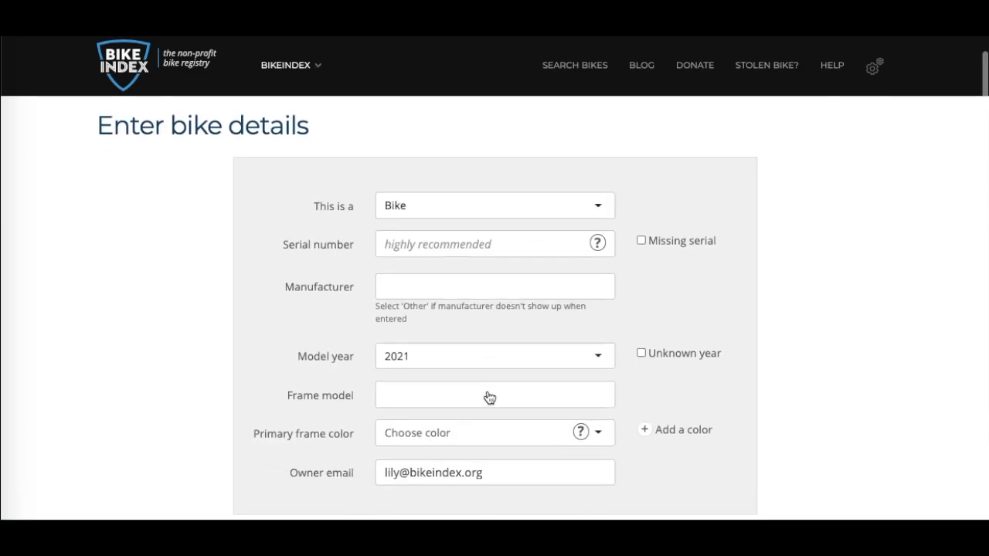
{"action": "left_click", "coordinate": [494, 245]}
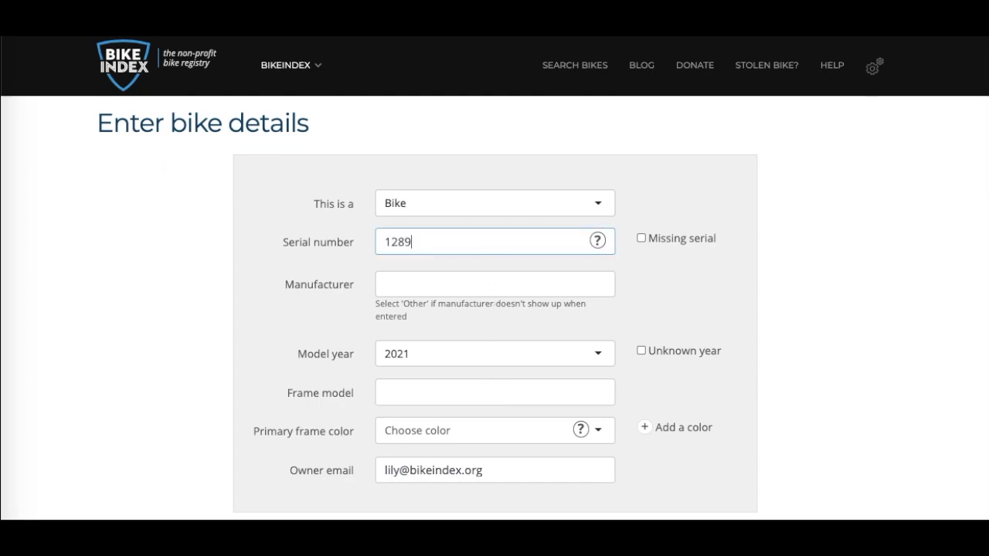
{"action": "key", "text": "Tab"}
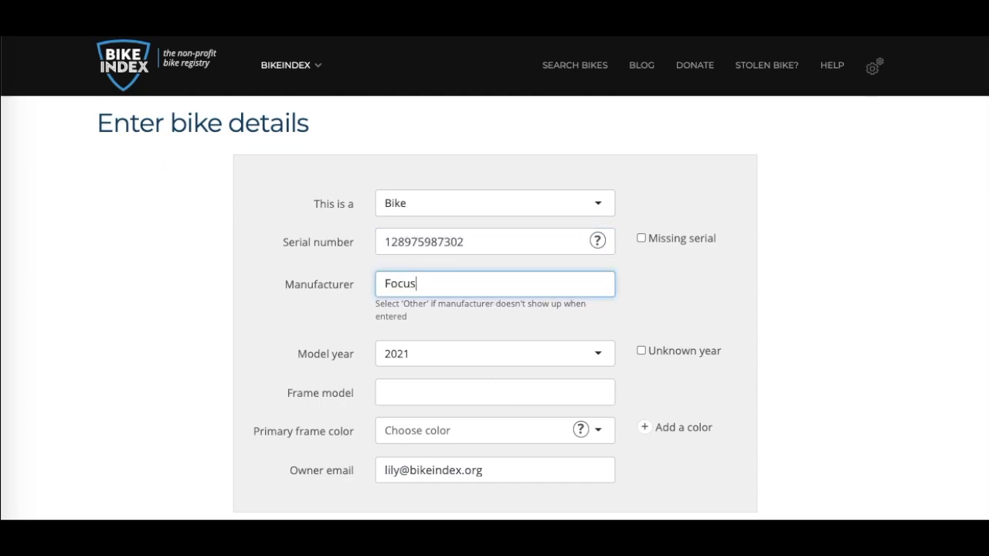
{"action": "left_click", "coordinate": [496, 322]}
- Set the frame model to Izalco and primary colour to Black, then submit the registration
{"action": "scroll", "coordinate": [484, 368], "scroll_direction": "down", "scroll_amount": 3}
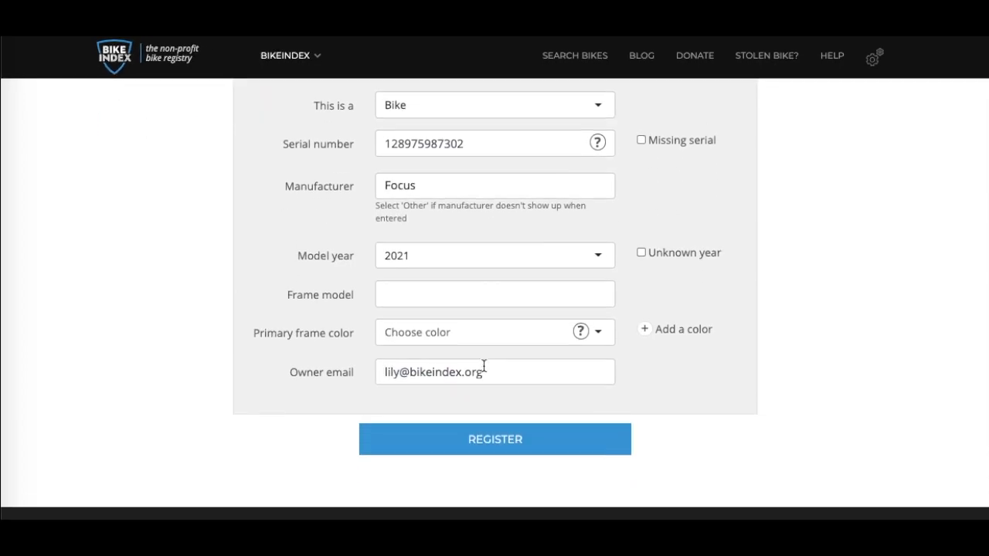
{"action": "left_click", "coordinate": [419, 283]}
{"action": "type", "text": "Izalco"}
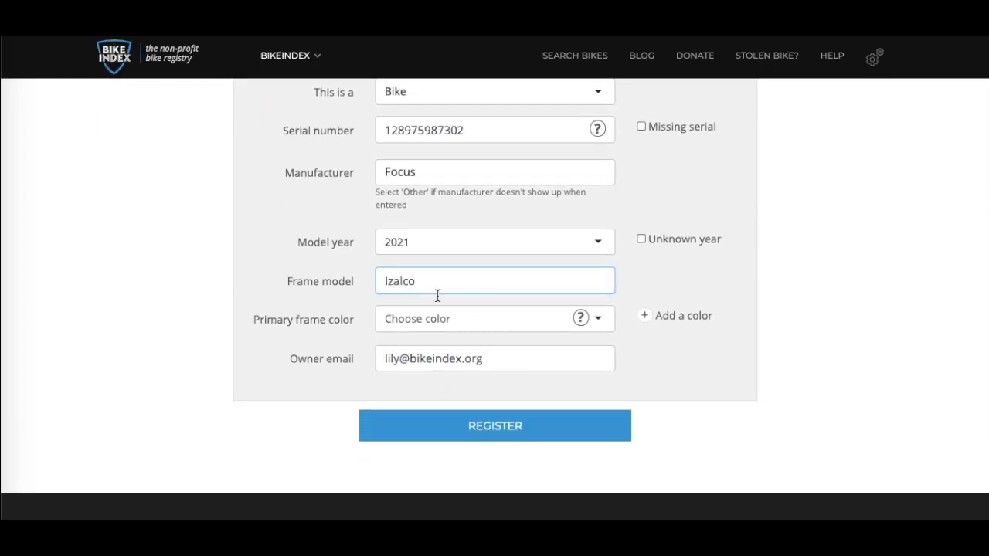
{"action": "left_click", "coordinate": [490, 326]}
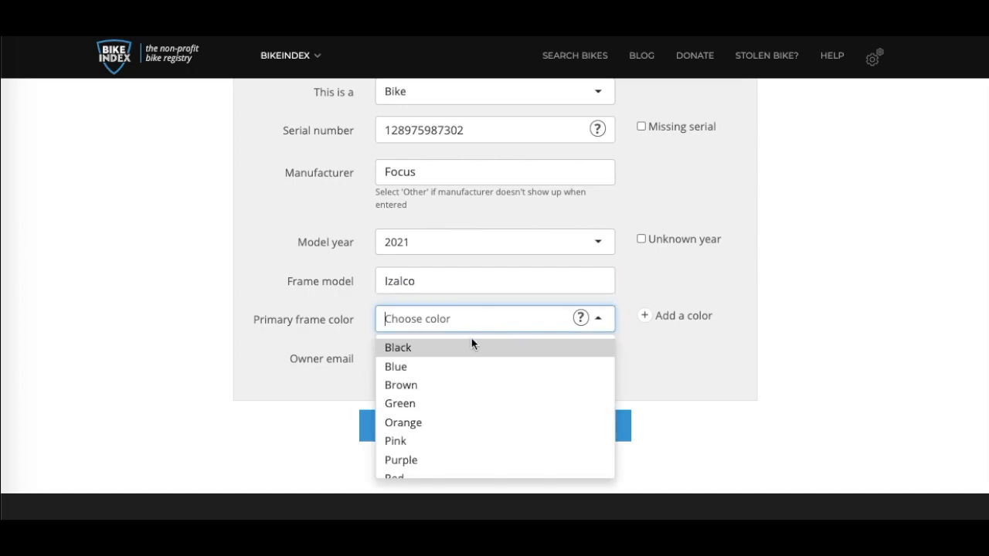
{"action": "left_click", "coordinate": [472, 347]}
{"action": "scroll", "coordinate": [708, 309], "scroll_direction": "up", "scroll_amount": 2}
{"action": "scroll", "coordinate": [574, 461], "scroll_direction": "down", "scroll_amount": 2}
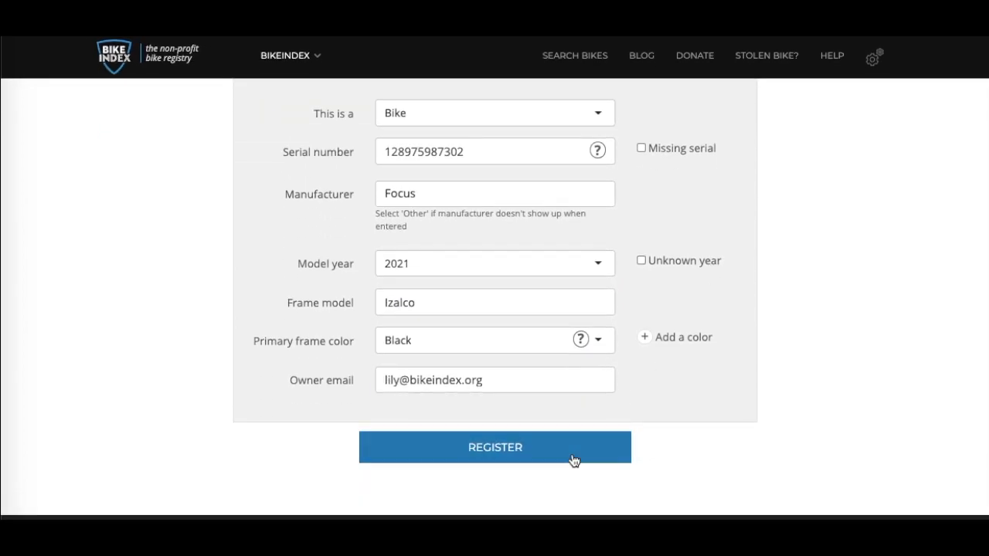
{"action": "left_click", "coordinate": [554, 451]}
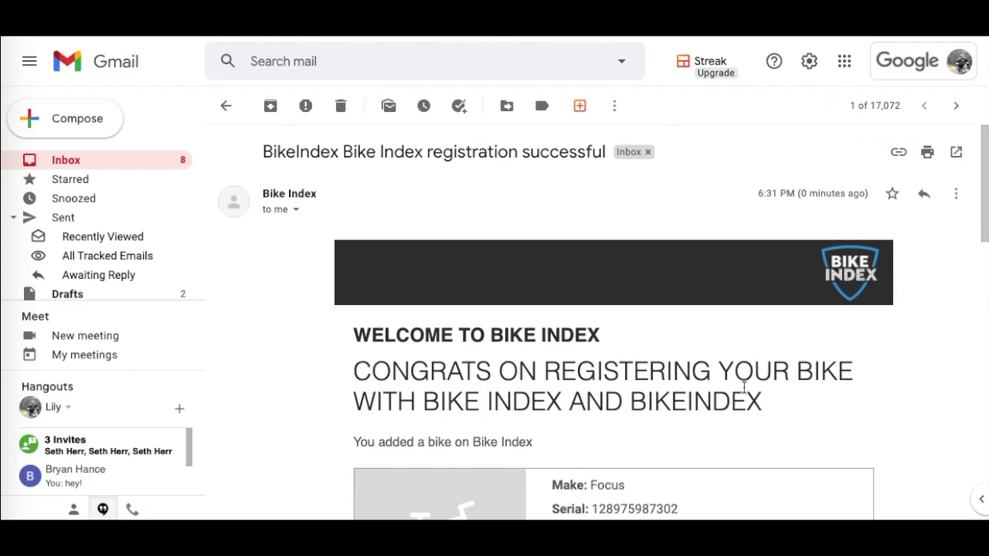
{"action": "scroll", "coordinate": [898, 392], "scroll_direction": "down", "scroll_amount": 3}
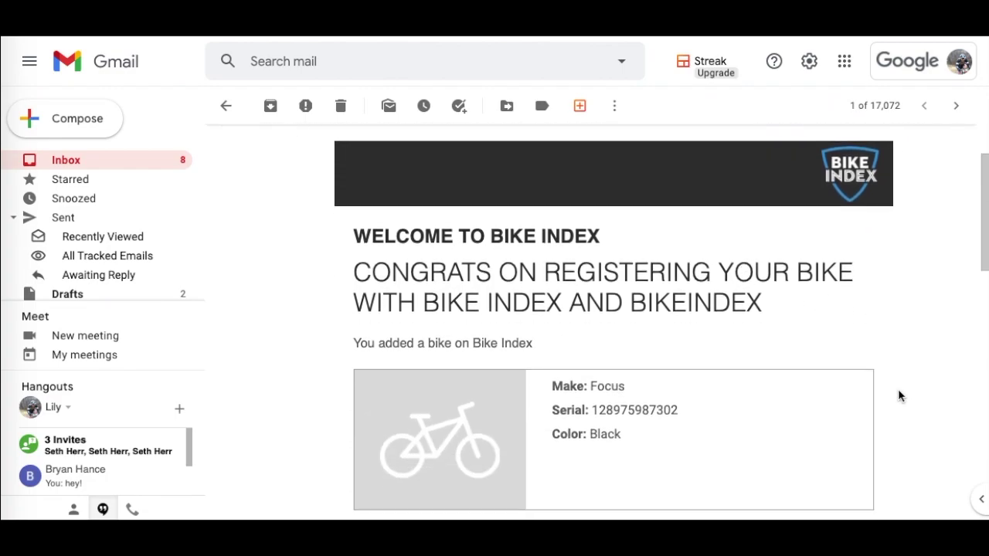
{"action": "scroll", "coordinate": [898, 390], "scroll_direction": "down", "scroll_amount": 1}
{"action": "scroll", "coordinate": [898, 390], "scroll_direction": "down", "scroll_amount": 1}
{"action": "scroll", "coordinate": [897, 390], "scroll_direction": "down", "scroll_amount": 1}
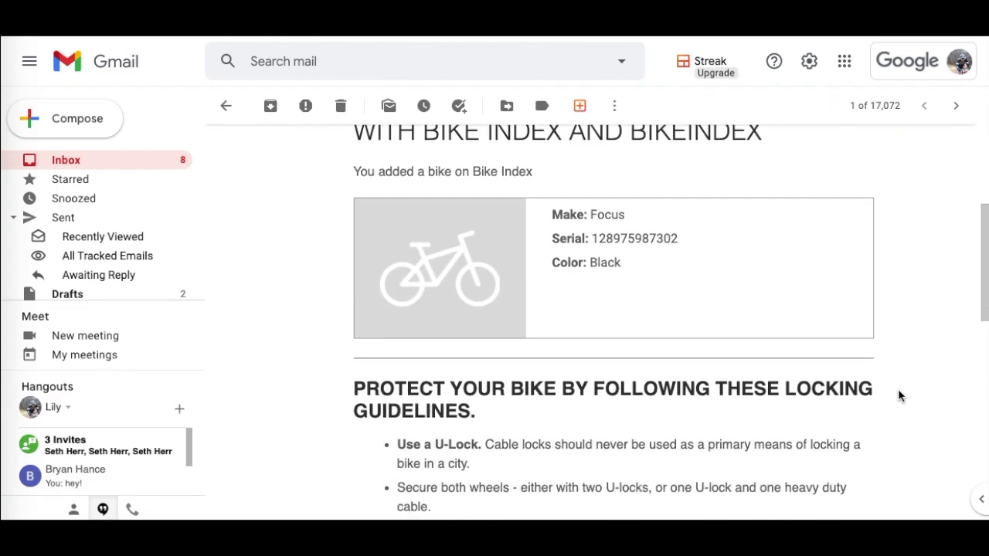
{"action": "scroll", "coordinate": [897, 390], "scroll_direction": "down", "scroll_amount": 2}
{"action": "scroll", "coordinate": [898, 390], "scroll_direction": "down", "scroll_amount": 1}
{"action": "scroll", "coordinate": [898, 390], "scroll_direction": "down", "scroll_amount": 1}
{"action": "scroll", "coordinate": [898, 390], "scroll_direction": "down", "scroll_amount": 2}
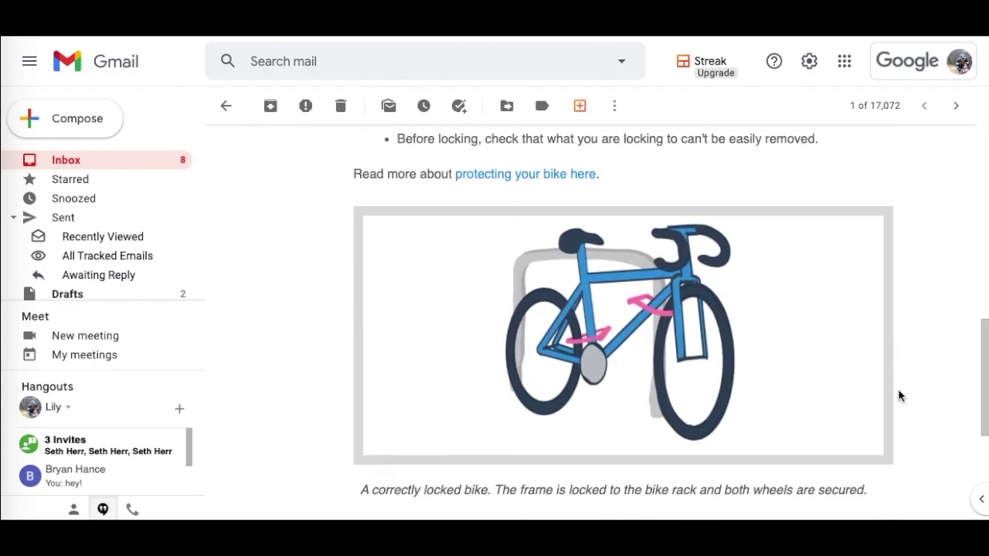
{"action": "scroll", "coordinate": [899, 390], "scroll_direction": "down", "scroll_amount": 1}
{"action": "scroll", "coordinate": [897, 388], "scroll_direction": "down", "scroll_amount": 1}
{"action": "scroll", "coordinate": [897, 388], "scroll_direction": "down", "scroll_amount": 1}
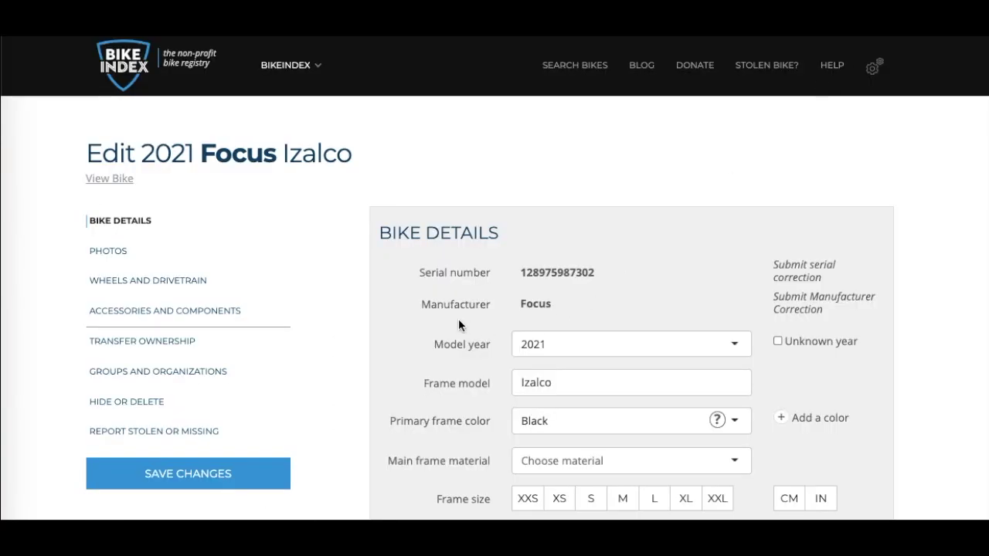
- Browse the stolen, photos and transfer sections, then add another organization entry under Groups and Organizations
{"action": "scroll", "coordinate": [403, 468], "scroll_direction": "down", "scroll_amount": 1}
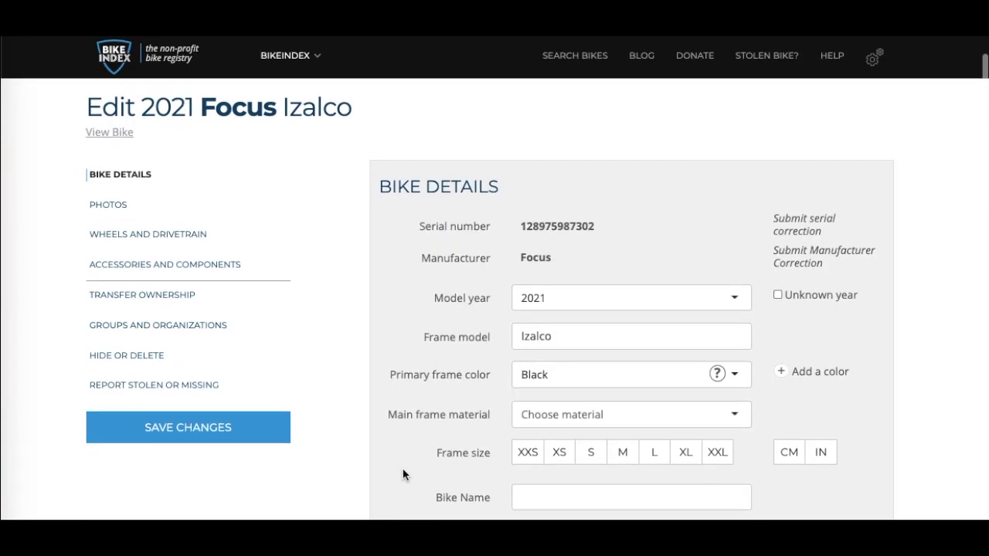
{"action": "left_click", "coordinate": [168, 391]}
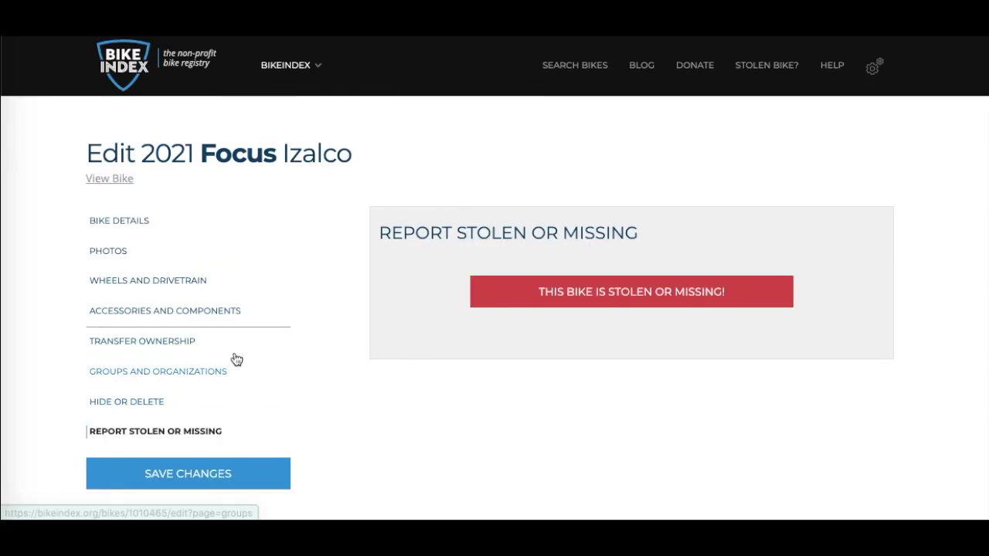
{"action": "left_click", "coordinate": [109, 254]}
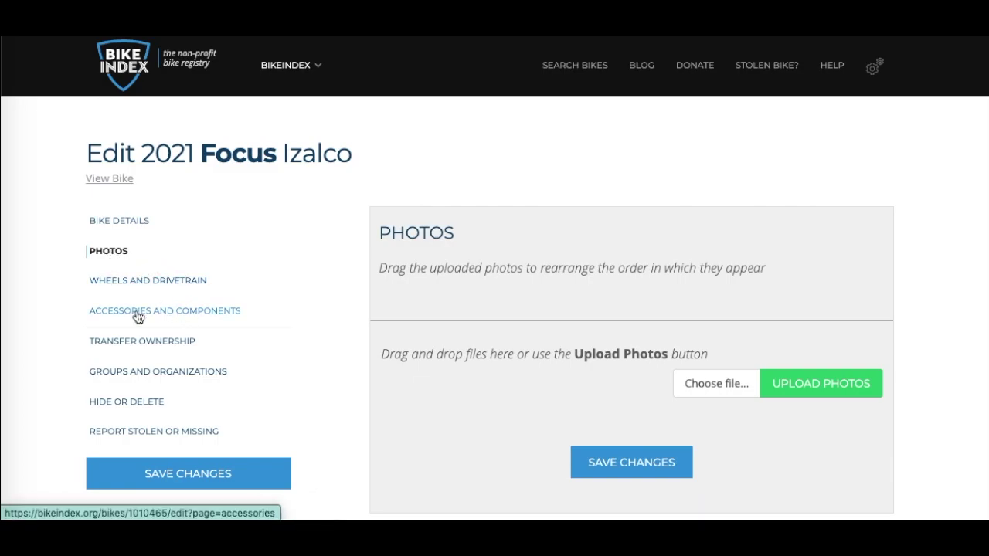
{"action": "left_click", "coordinate": [140, 342]}
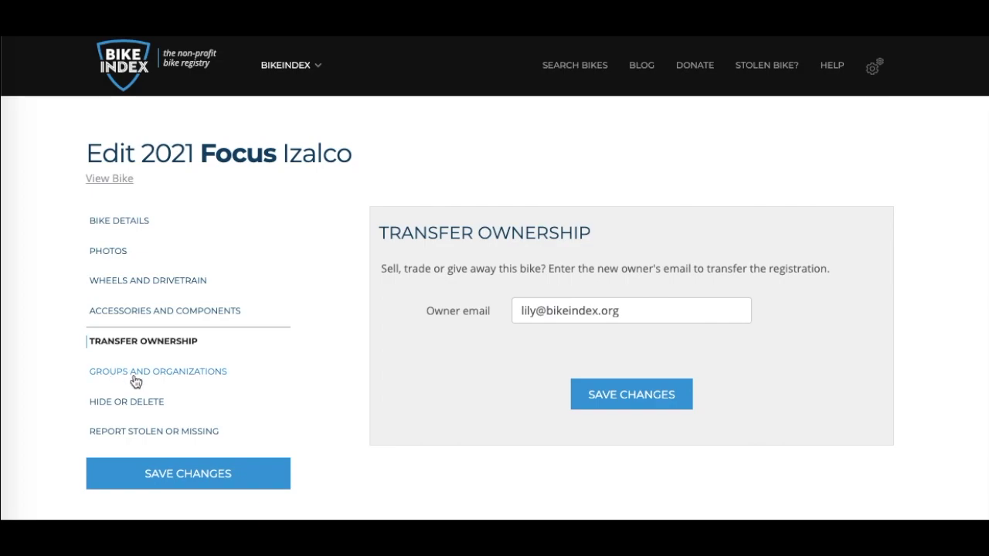
{"action": "left_click", "coordinate": [132, 378]}
{"action": "left_click", "coordinate": [580, 428]}
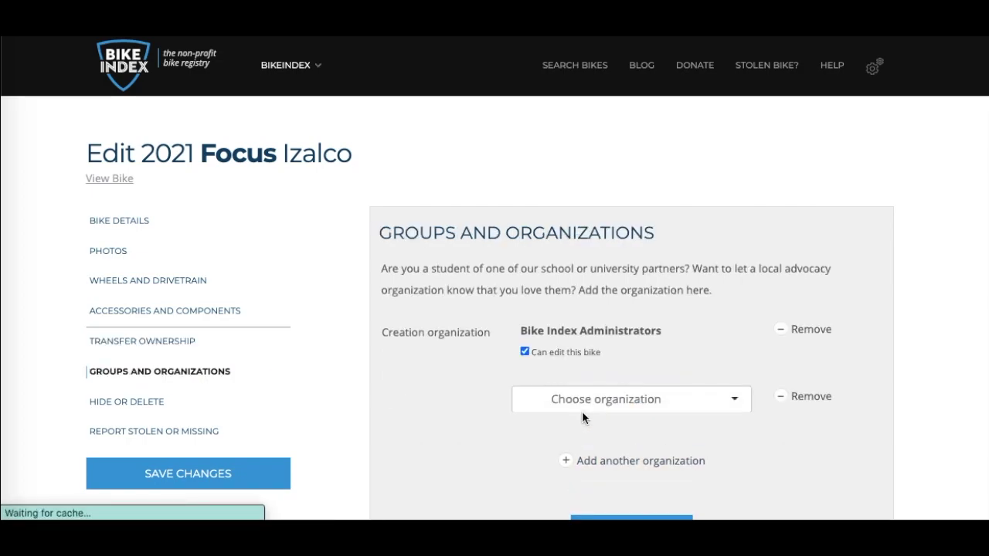
{"action": "scroll", "coordinate": [581, 411], "scroll_direction": "down", "scroll_amount": 1}
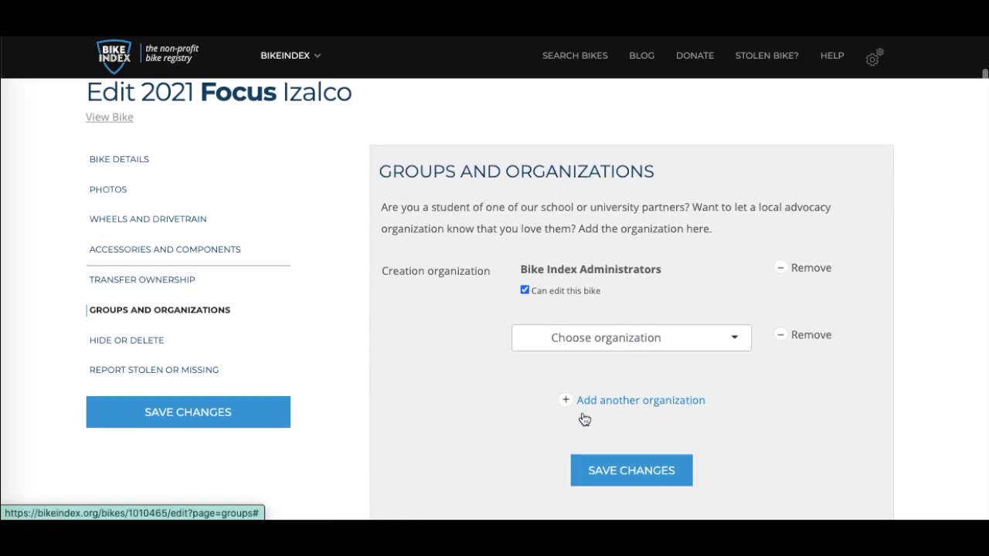
- Pick San Diego County Bicycle Coalition from a 'san diego' search, save the changes, and dismiss the banner
{"action": "left_click", "coordinate": [650, 346]}
{"action": "type", "text": "san fieg"}
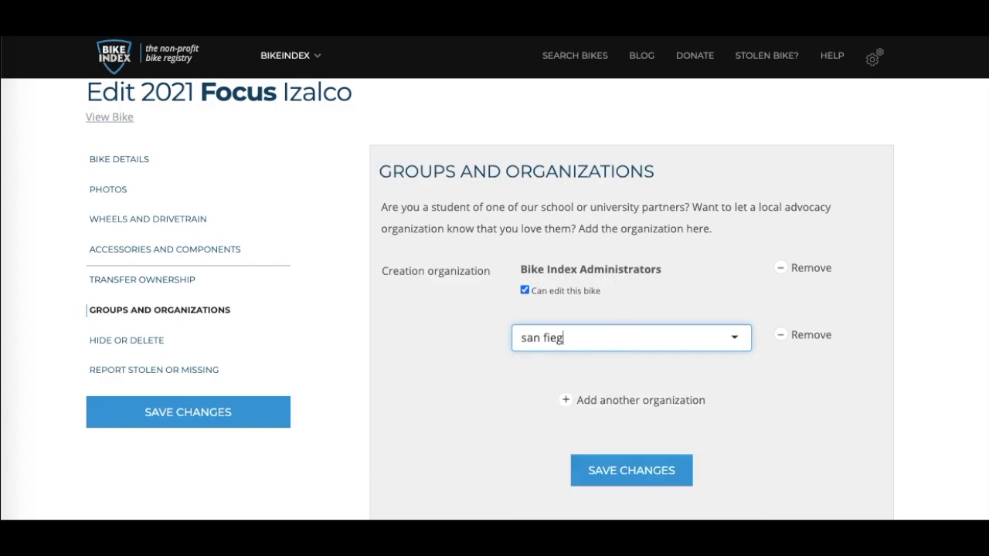
{"action": "key", "text": "BackSpace"}
{"action": "key", "text": "BackSpace"}
{"action": "type", "text": "die"}
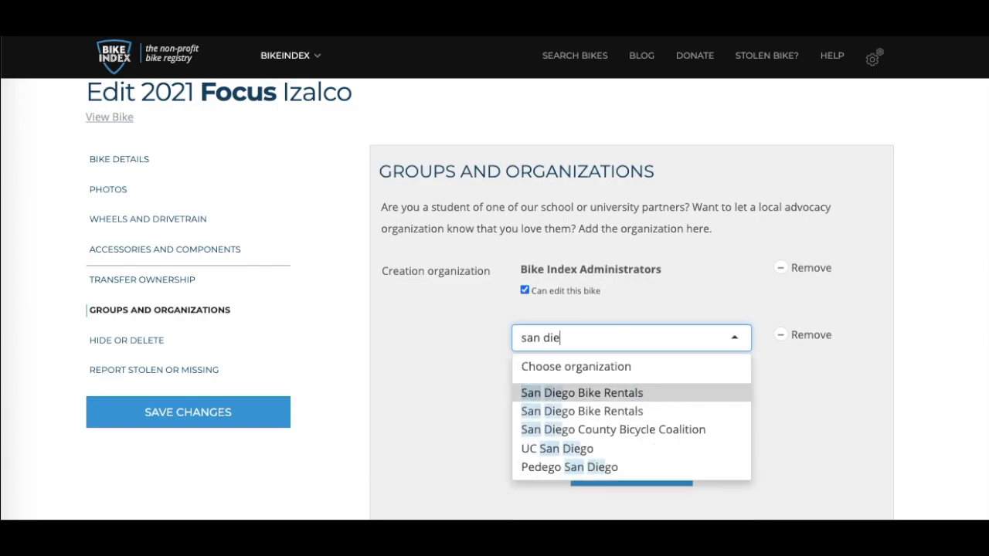
{"action": "type", "text": "o"}
{"action": "left_click", "coordinate": [685, 433]}
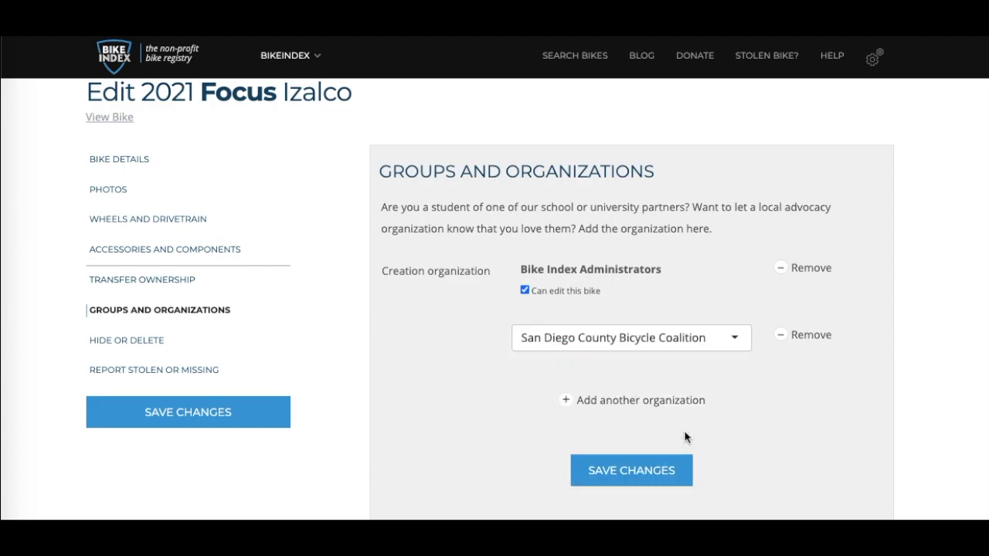
{"action": "scroll", "coordinate": [750, 441], "scroll_direction": "down", "scroll_amount": 1}
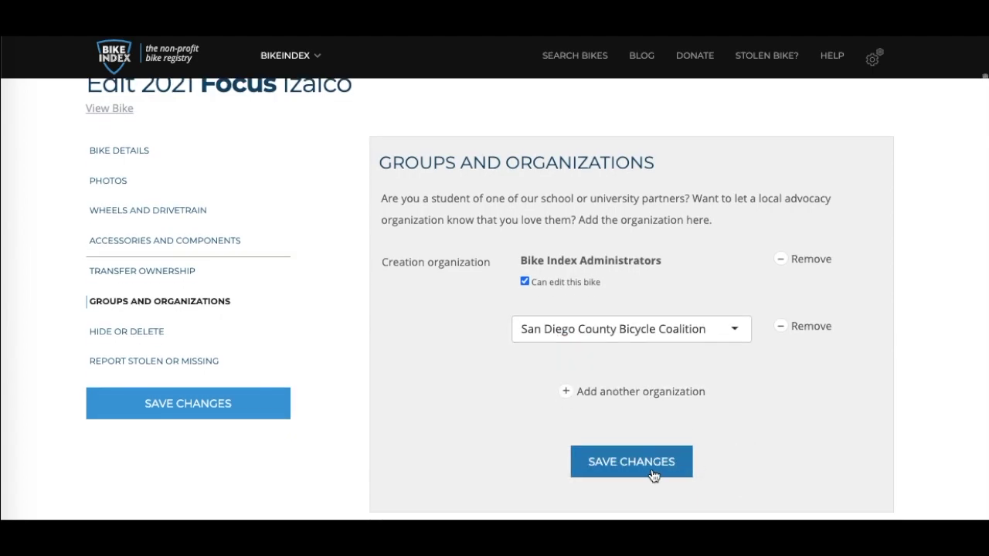
{"action": "left_click", "coordinate": [648, 463]}
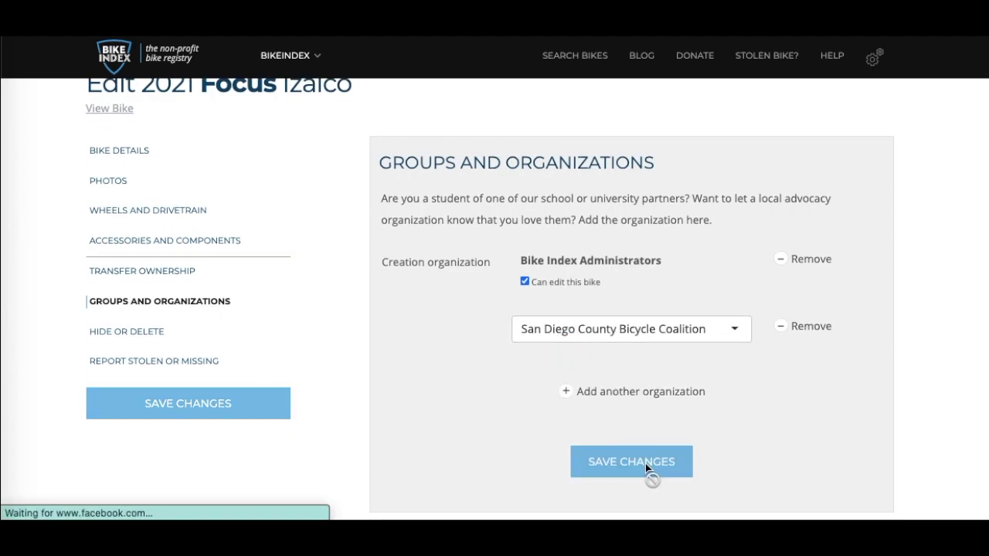
{"action": "scroll", "coordinate": [669, 425], "scroll_direction": "down", "scroll_amount": 3}
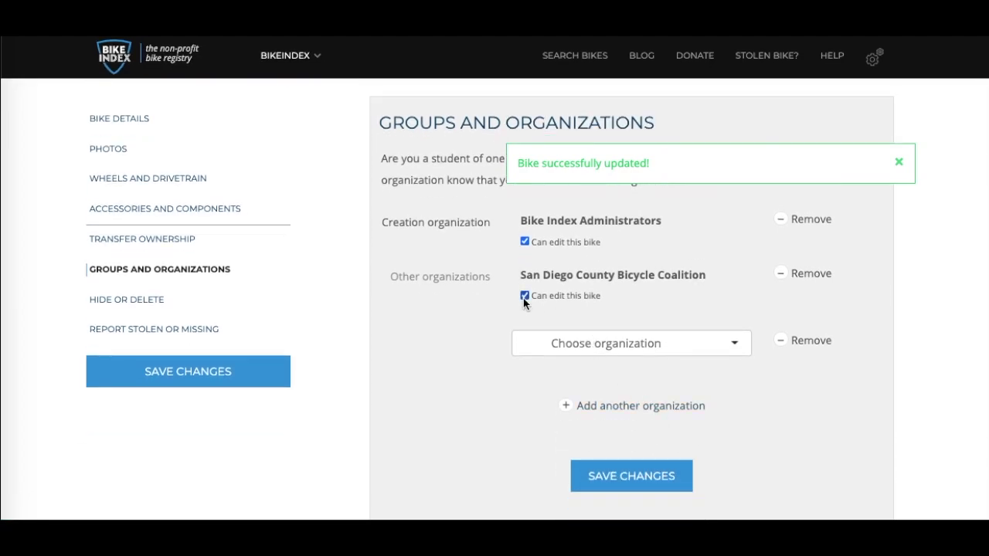
{"action": "left_click", "coordinate": [663, 477]}
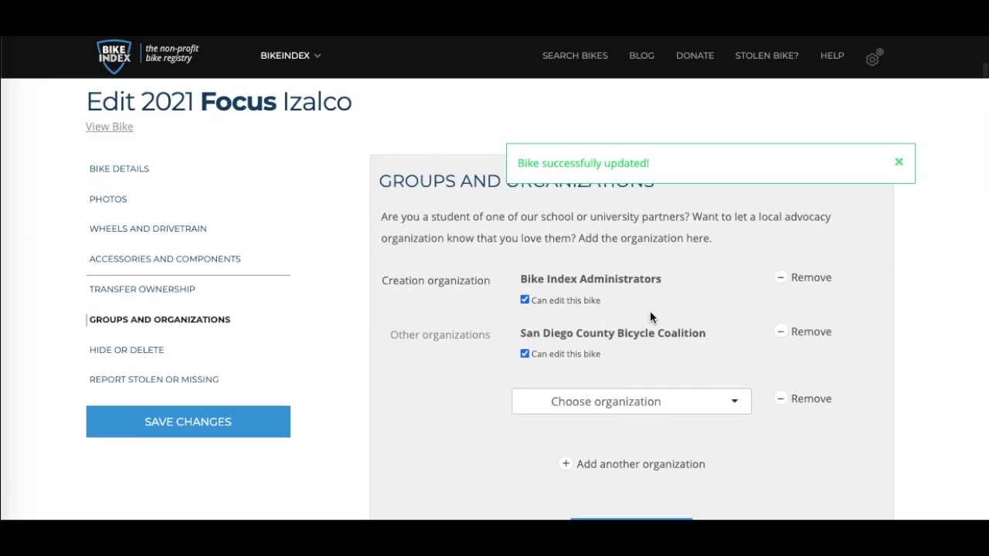
{"action": "left_click", "coordinate": [898, 164]}
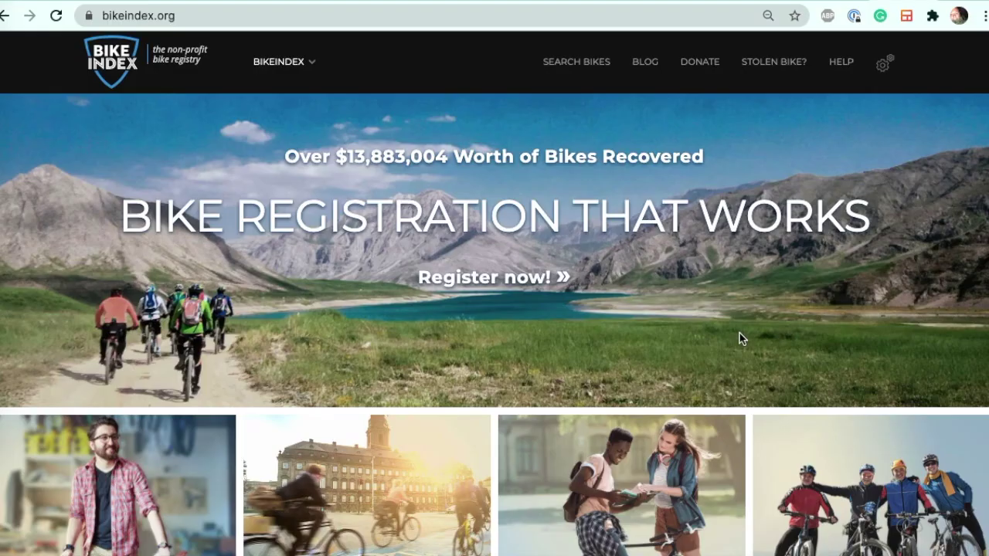
- Go to the Bike Index partners page from the footer
{"action": "scroll", "coordinate": [739, 333], "scroll_direction": "down", "scroll_amount": 3}
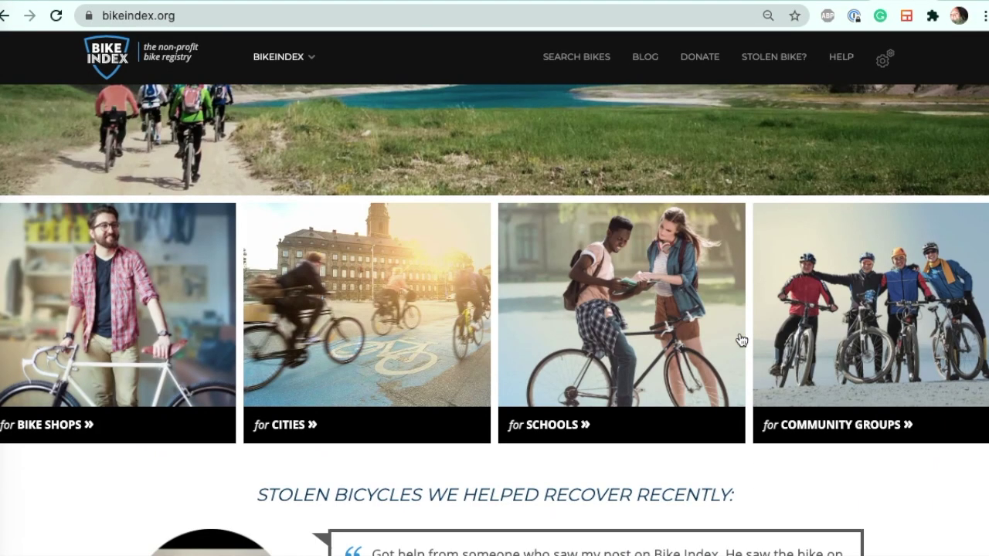
{"action": "scroll", "coordinate": [739, 333], "scroll_direction": "down", "scroll_amount": 5}
{"action": "scroll", "coordinate": [739, 333], "scroll_direction": "down", "scroll_amount": 5}
{"action": "scroll", "coordinate": [739, 333], "scroll_direction": "down", "scroll_amount": 4}
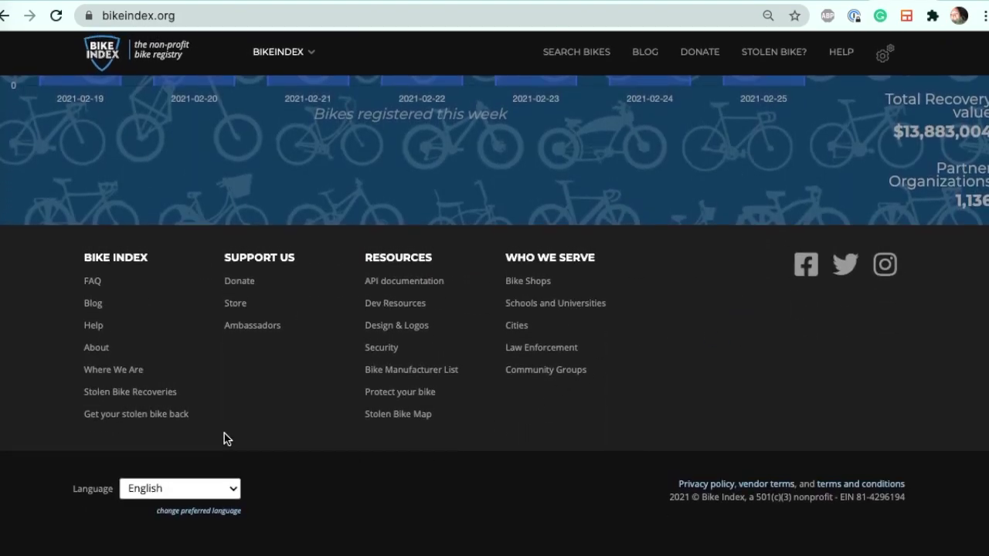
{"action": "left_click", "coordinate": [137, 376]}
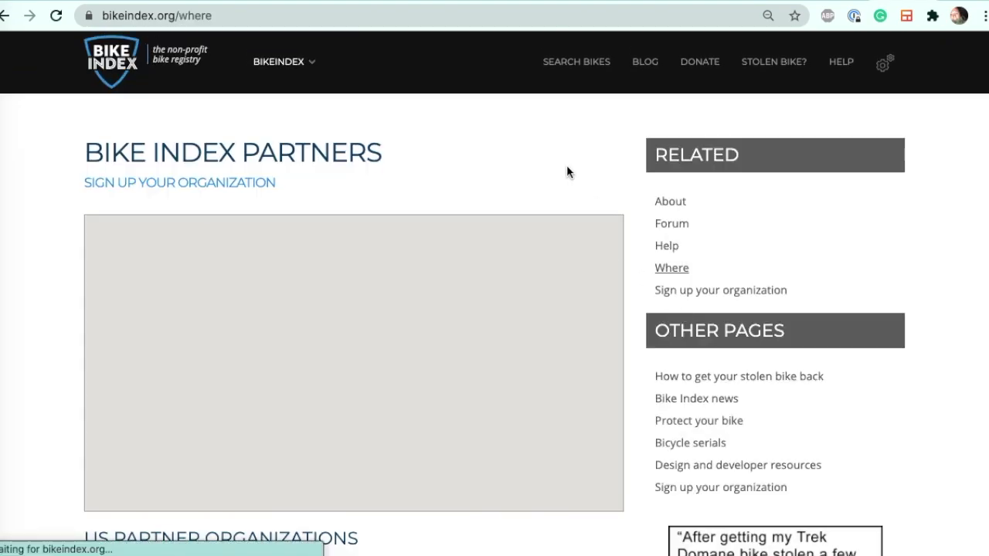
{"action": "scroll", "coordinate": [56, 341], "scroll_direction": "down", "scroll_amount": 2}
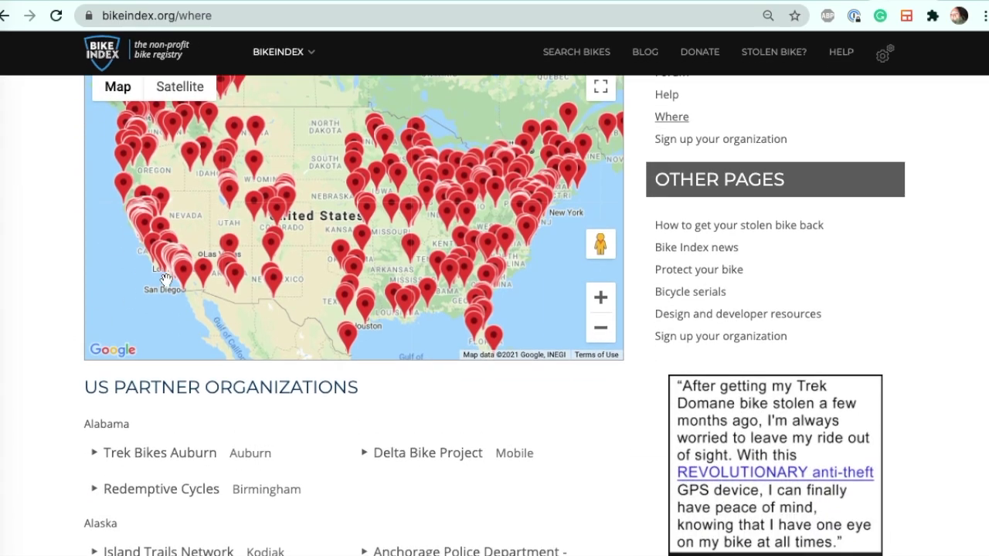
- Zoom the partner map into San Diego and open the San Diego County Bicycle Coalition marker
{"action": "left_click", "coordinate": [600, 298]}
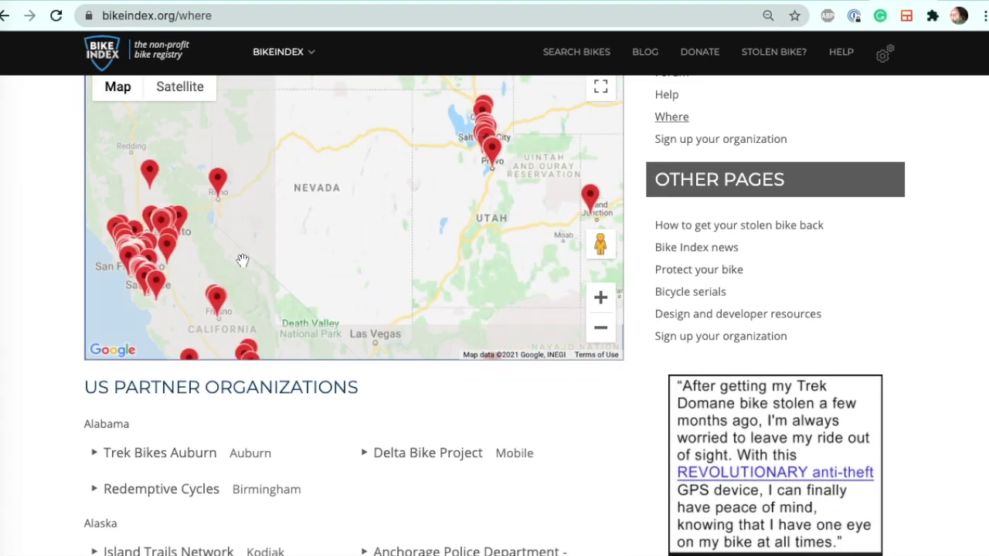
{"action": "left_click", "coordinate": [600, 298]}
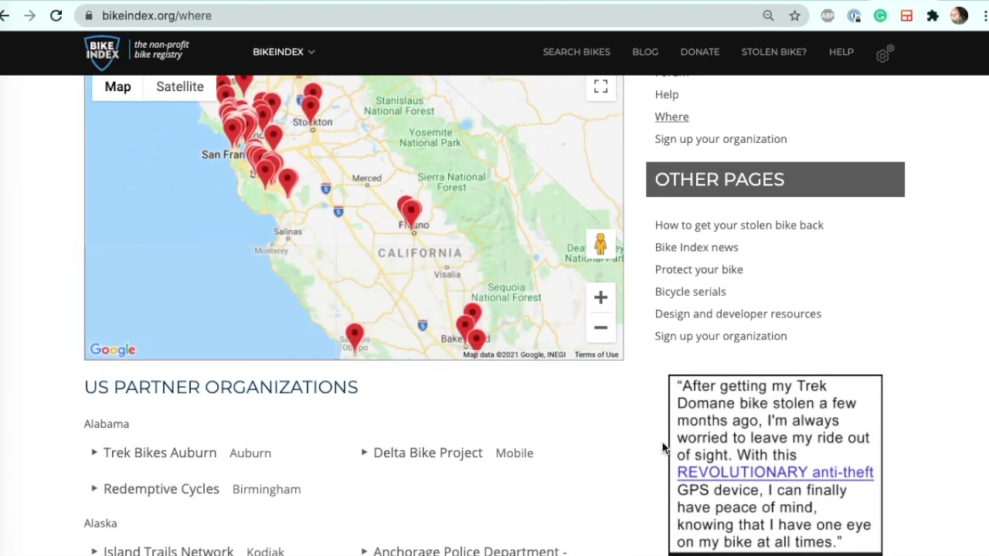
{"action": "mouse_move", "coordinate": [516, 355]}
{"action": "left_mouse_down"}
{"action": "mouse_move", "coordinate": [509, 287]}
{"action": "mouse_move", "coordinate": [334, 133]}
{"action": "left_mouse_up"}
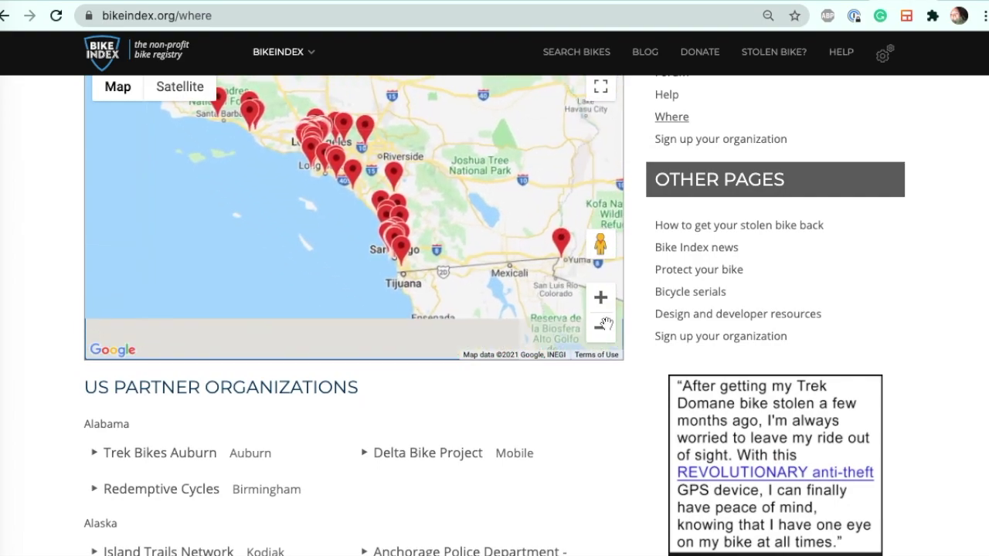
{"action": "scroll", "coordinate": [563, 294], "scroll_direction": "up", "scroll_amount": 2}
{"action": "scroll", "coordinate": [562, 294], "scroll_direction": "down", "scroll_amount": 2}
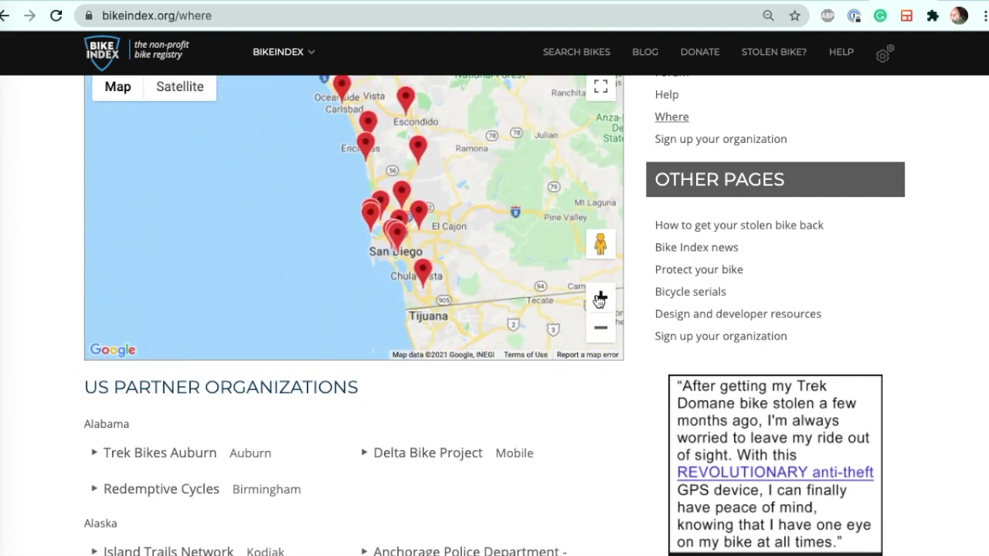
{"action": "left_click", "coordinate": [600, 298]}
{"action": "left_click", "coordinate": [600, 297]}
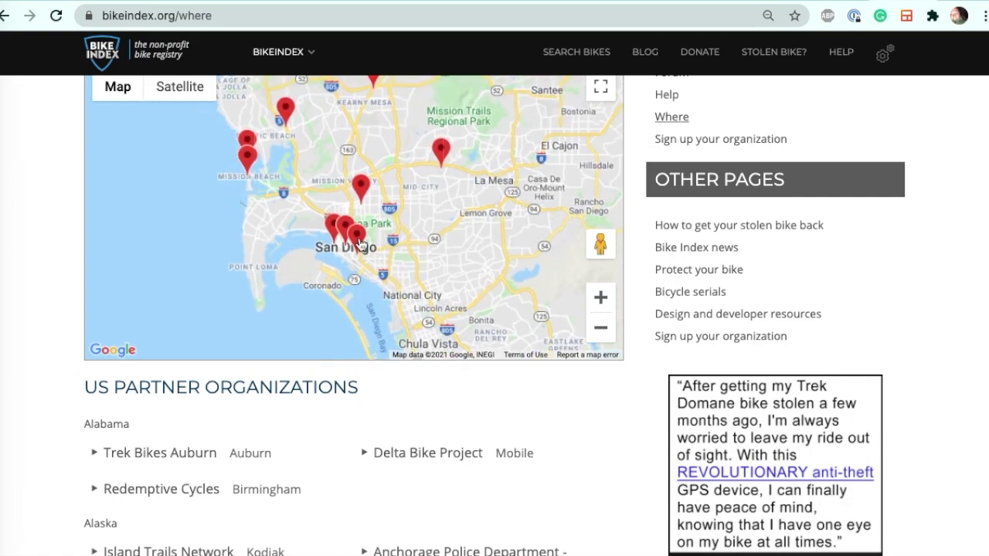
{"action": "left_click", "coordinate": [357, 237]}
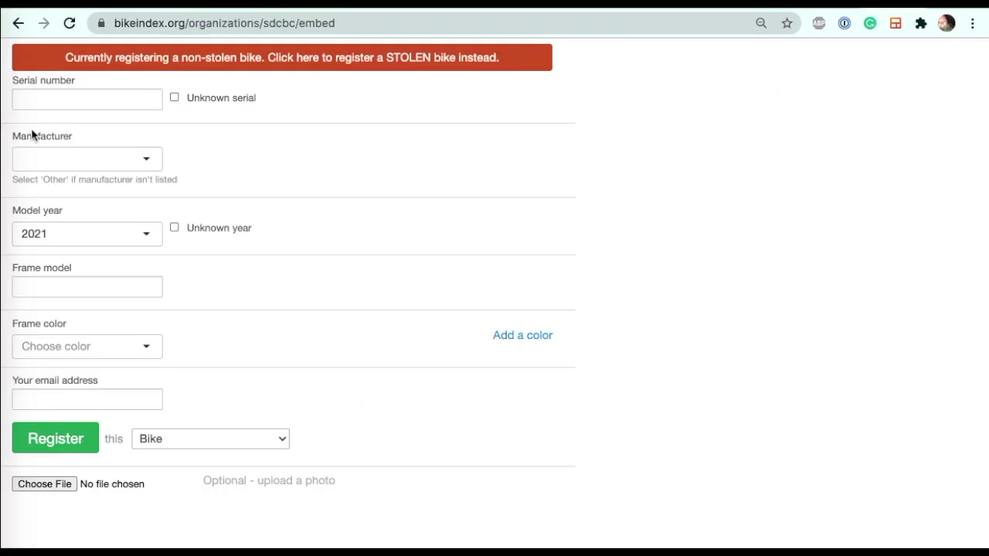
{"action": "left_click", "coordinate": [42, 107]}
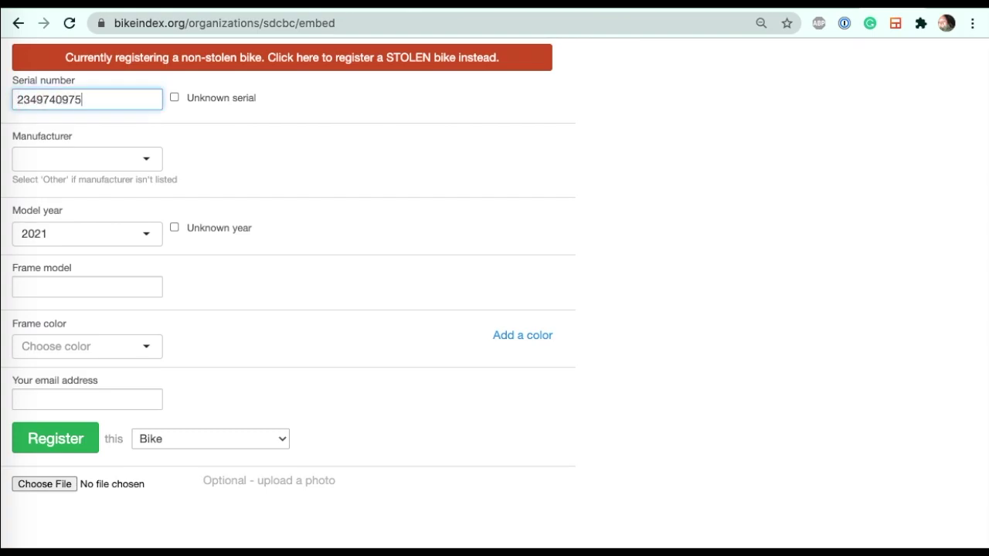
{"action": "key", "text": "Tab"}
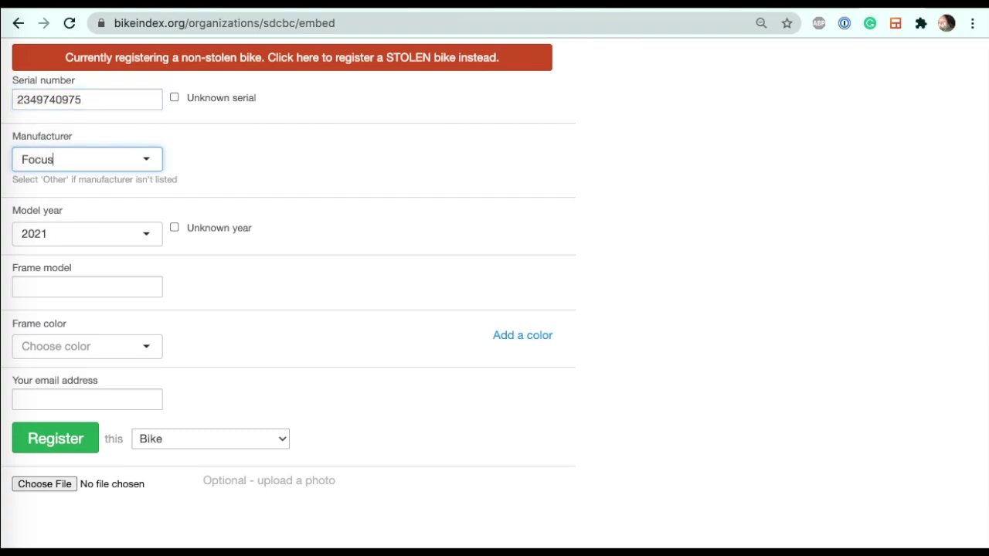
{"action": "left_click", "coordinate": [93, 160]}
{"action": "left_click", "coordinate": [93, 191]}
{"action": "left_click", "coordinate": [67, 291]}
{"action": "type", "text": "Mares"}
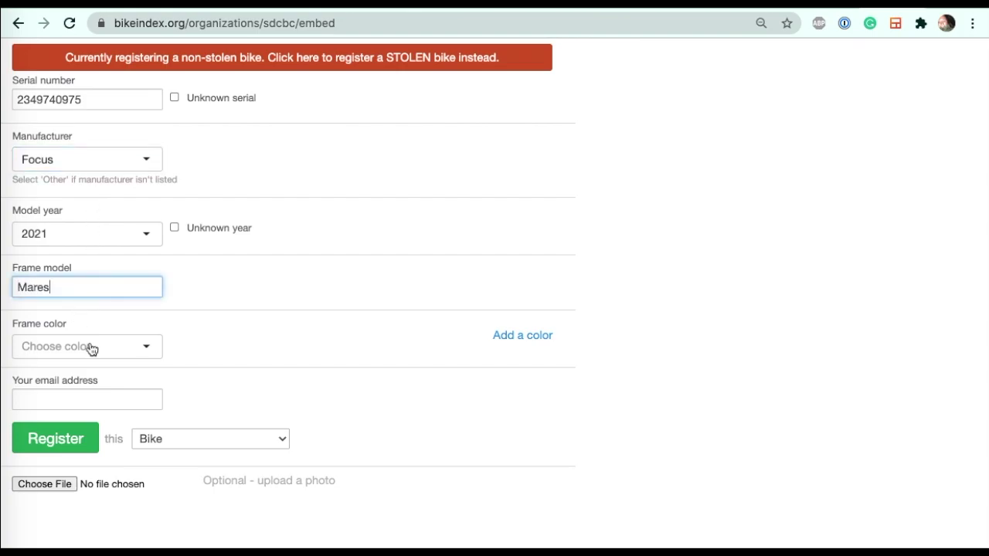
{"action": "left_click", "coordinate": [91, 348]}
{"action": "type", "text": "gteen"}
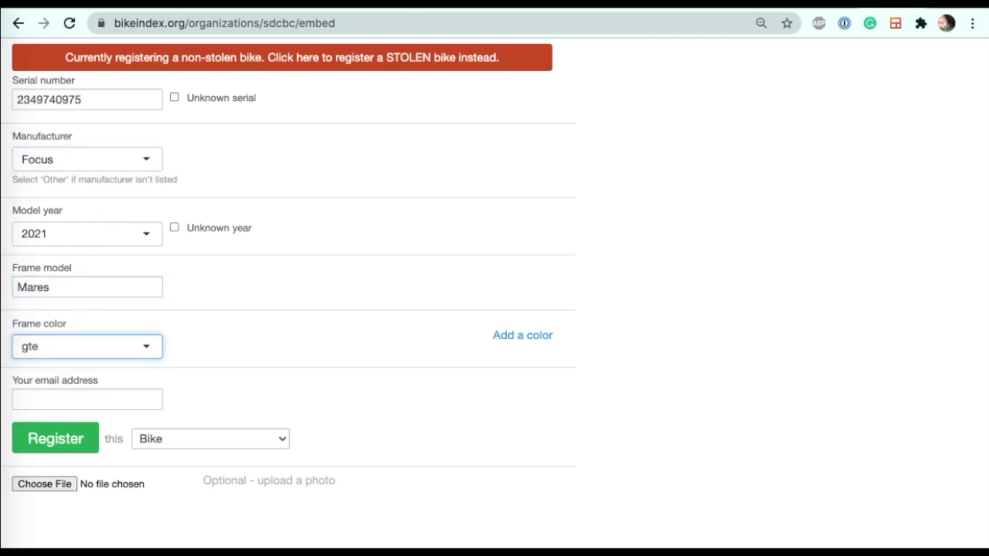
{"action": "key", "text": "BackSpace"}
{"action": "key", "text": "BackSpace"}
{"action": "type", "text": "reen"}
{"action": "left_click", "coordinate": [89, 375]}
{"action": "left_click", "coordinate": [80, 400]}
{"action": "left_click", "coordinate": [66, 438]}
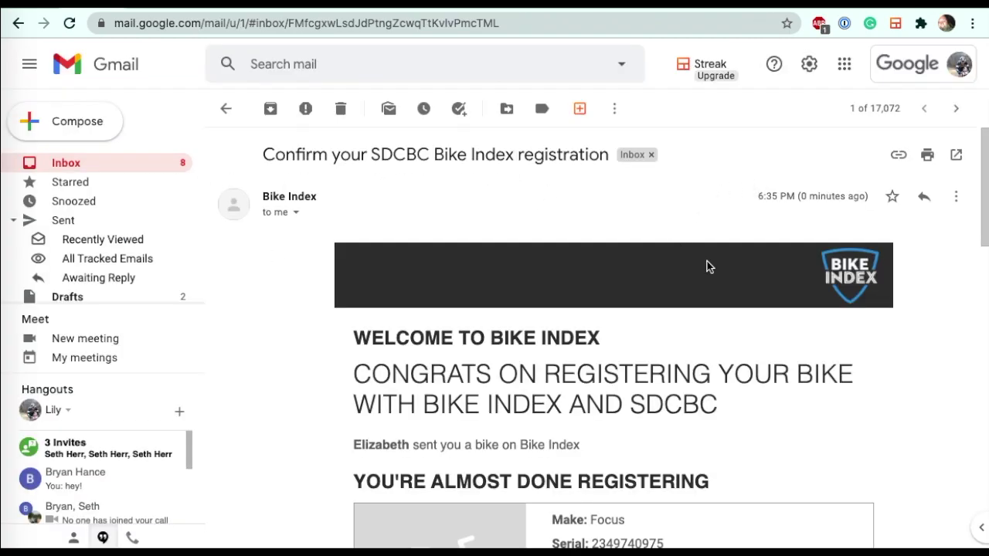
- Confirm and claim the registered bike from the Gmail message
{"action": "scroll", "coordinate": [748, 397], "scroll_direction": "down", "scroll_amount": 1}
{"action": "scroll", "coordinate": [748, 397], "scroll_direction": "down", "scroll_amount": 1}
{"action": "scroll", "coordinate": [748, 397], "scroll_direction": "down", "scroll_amount": 2}
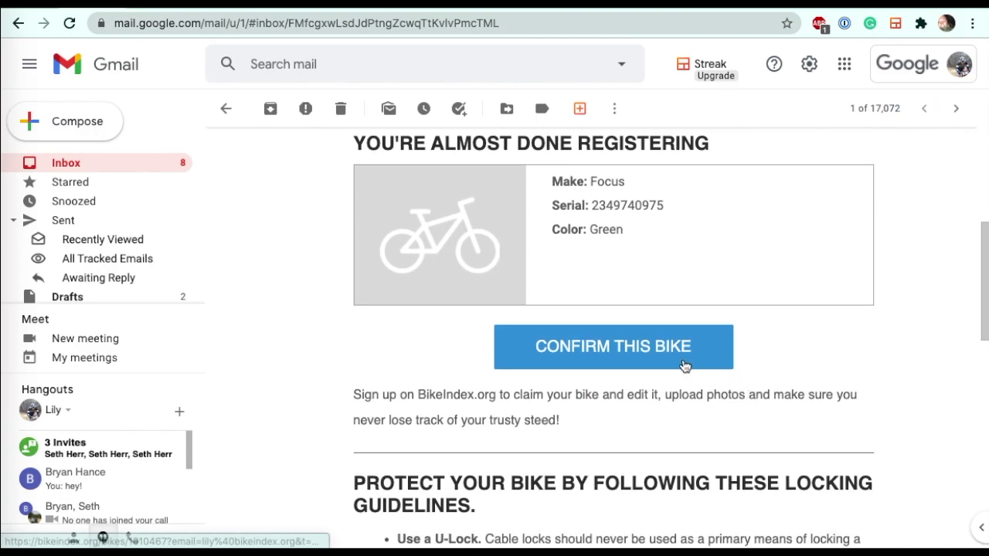
{"action": "left_click", "coordinate": [683, 365]}
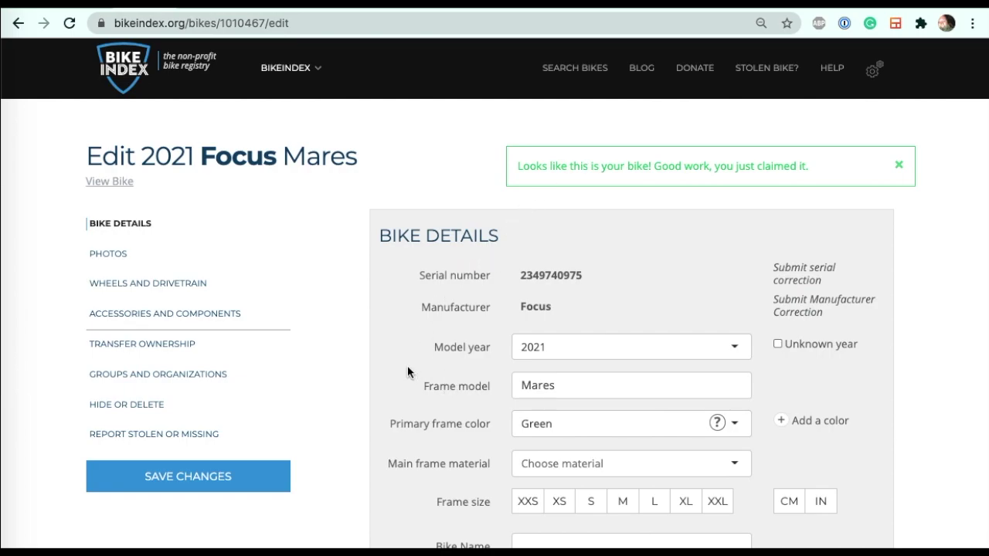
{"action": "scroll", "coordinate": [407, 367], "scroll_direction": "down", "scroll_amount": 1}
{"action": "scroll", "coordinate": [407, 367], "scroll_direction": "down", "scroll_amount": 2}
{"action": "scroll", "coordinate": [407, 367], "scroll_direction": "down", "scroll_amount": 2}
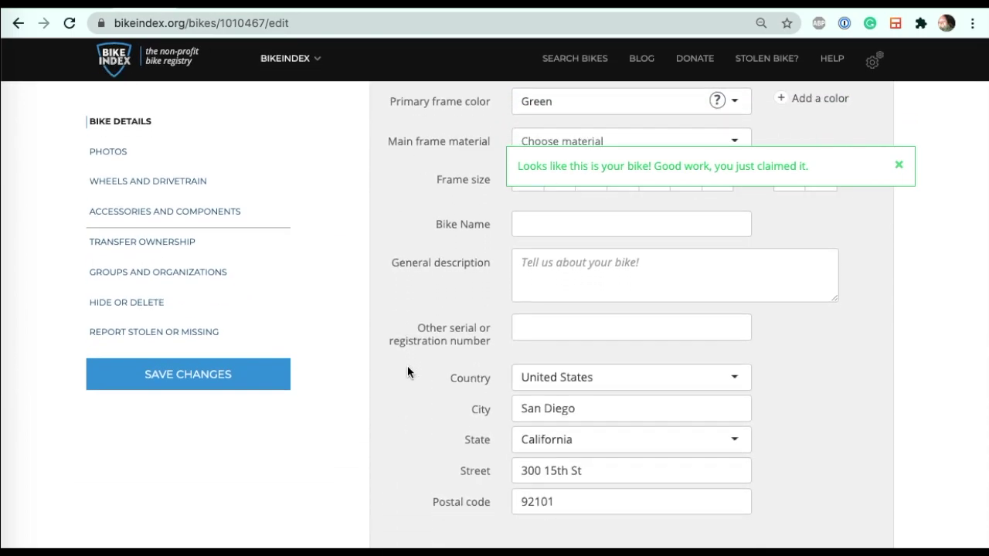